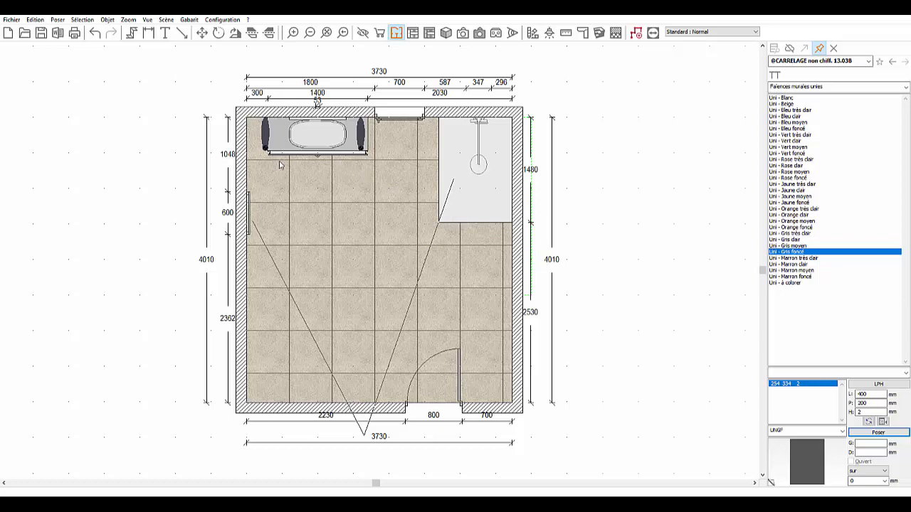
- Select the wall beside the towel radiator and activate its template (Gabarit) around the room
{"action": "left_click", "coordinate": [243, 184]}
{"action": "right_click", "coordinate": [243, 184]}
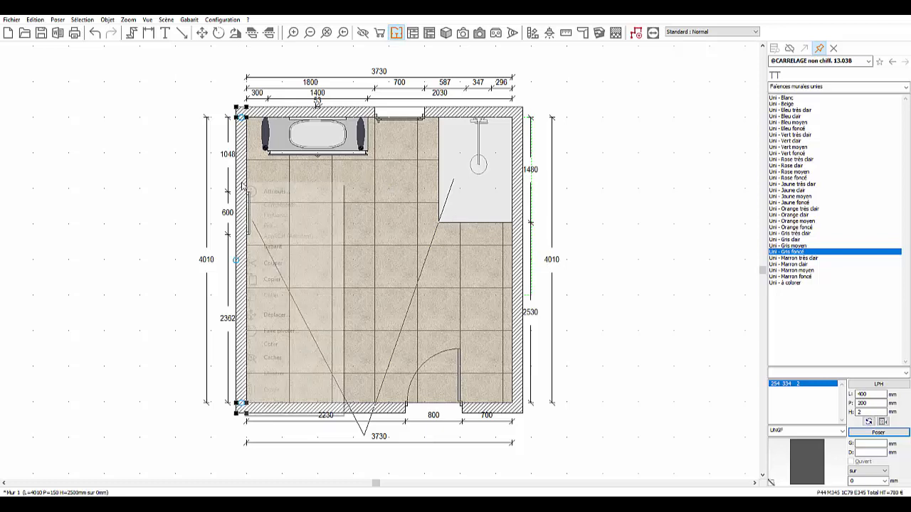
{"action": "left_click", "coordinate": [288, 250]}
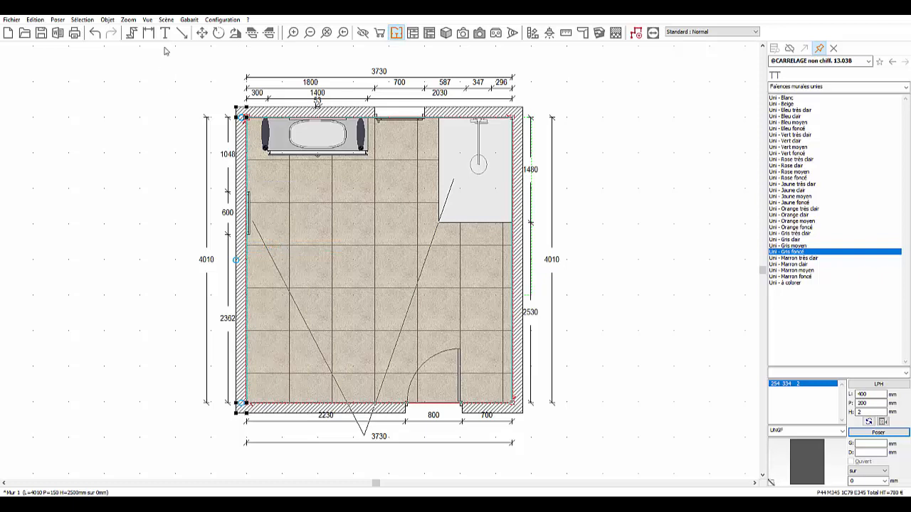
- Open the automatic tiling settings (Carrelage automatique) and add a first tile band
{"action": "left_click", "coordinate": [167, 20]}
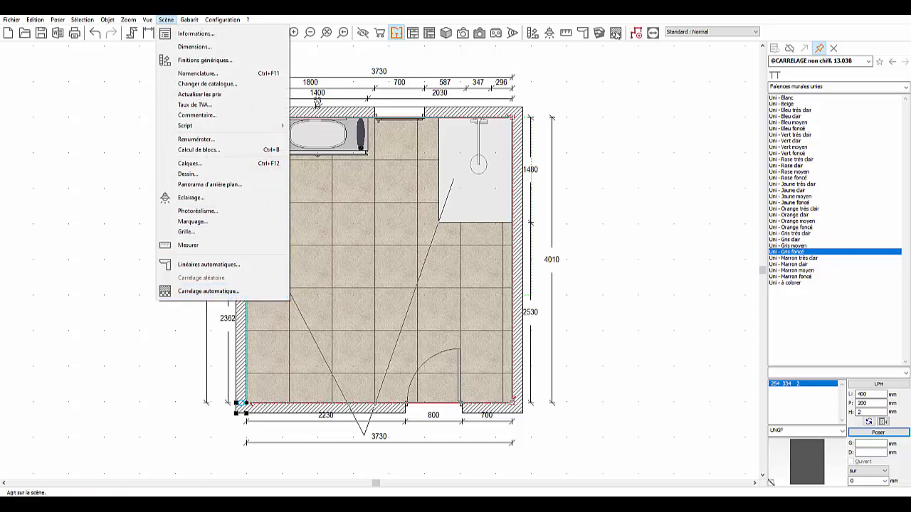
{"action": "left_click", "coordinate": [210, 293]}
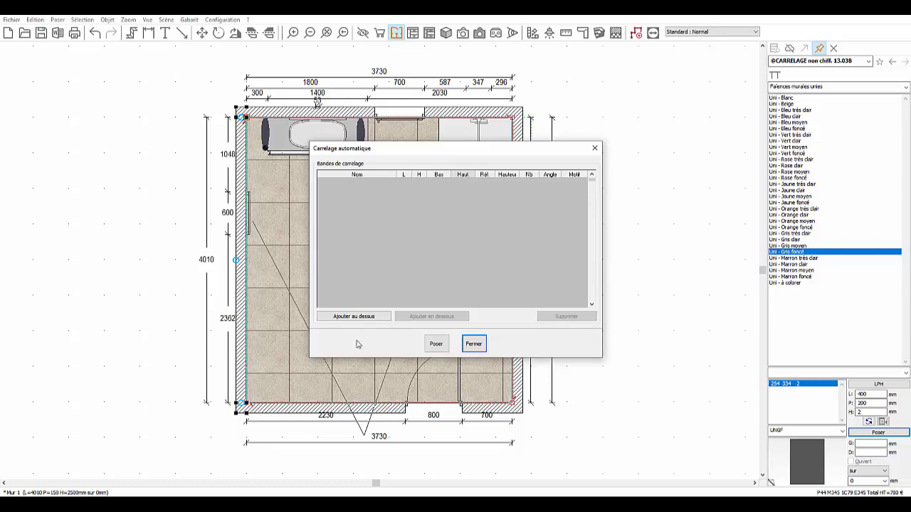
{"action": "left_click", "coordinate": [365, 317]}
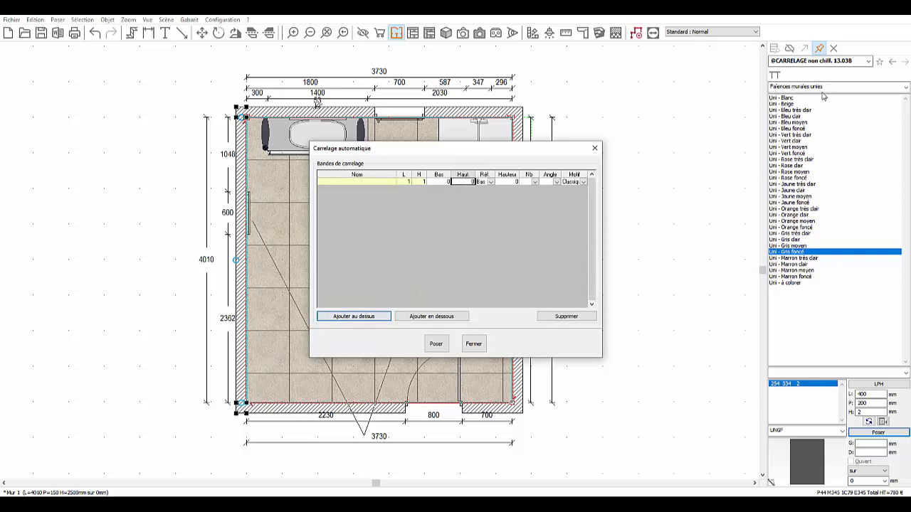
- Assign the Uni - Gris moyen tile to the band, sized 400 mm long and 200 mm deep
{"action": "left_click", "coordinate": [835, 64]}
{"action": "left_click", "coordinate": [836, 109]}
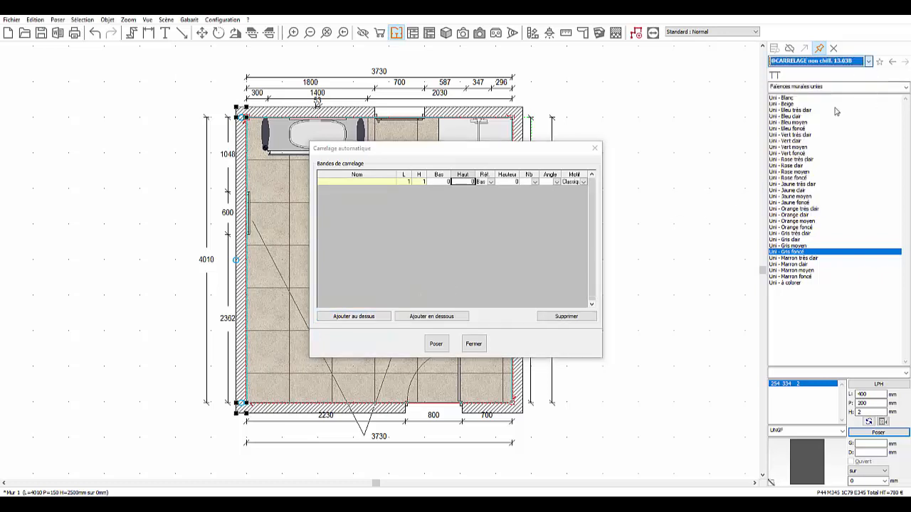
{"action": "left_click", "coordinate": [907, 87]}
{"action": "left_click", "coordinate": [907, 87]}
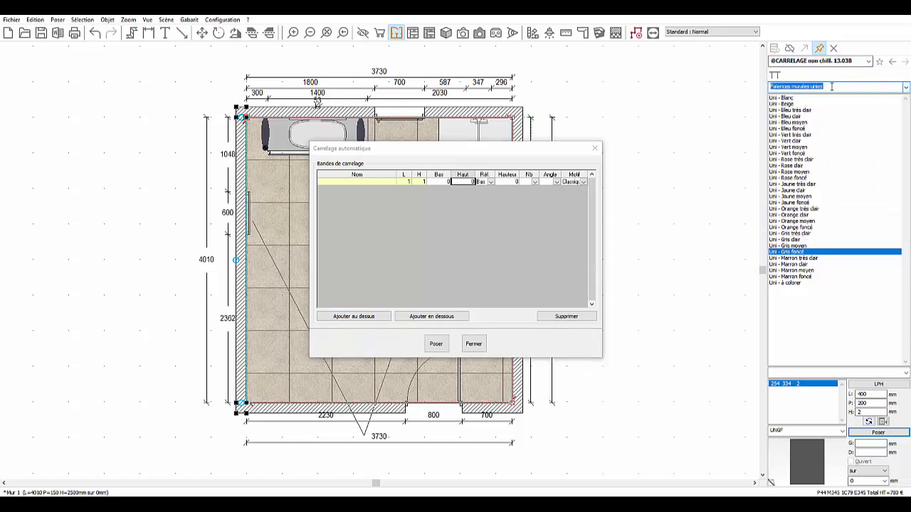
{"action": "left_click", "coordinate": [792, 246]}
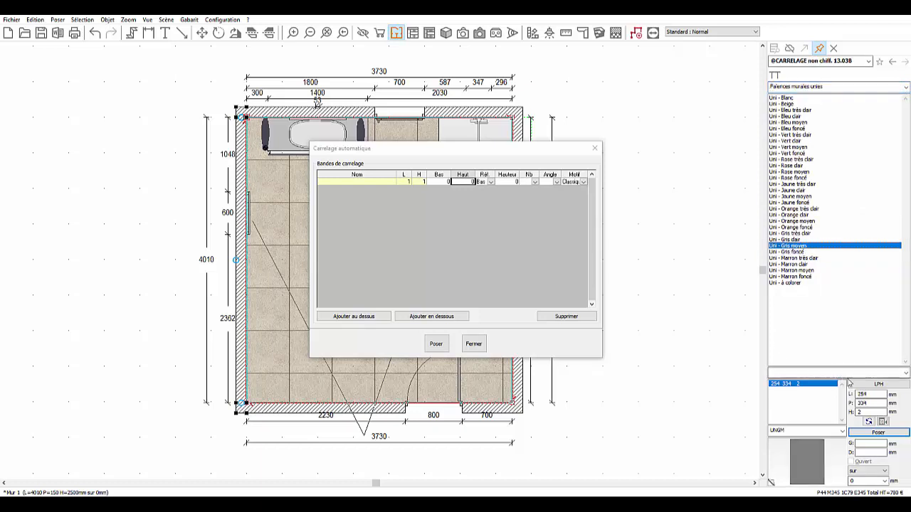
{"action": "left_click", "coordinate": [801, 382]}
{"action": "type", "text": "400"}
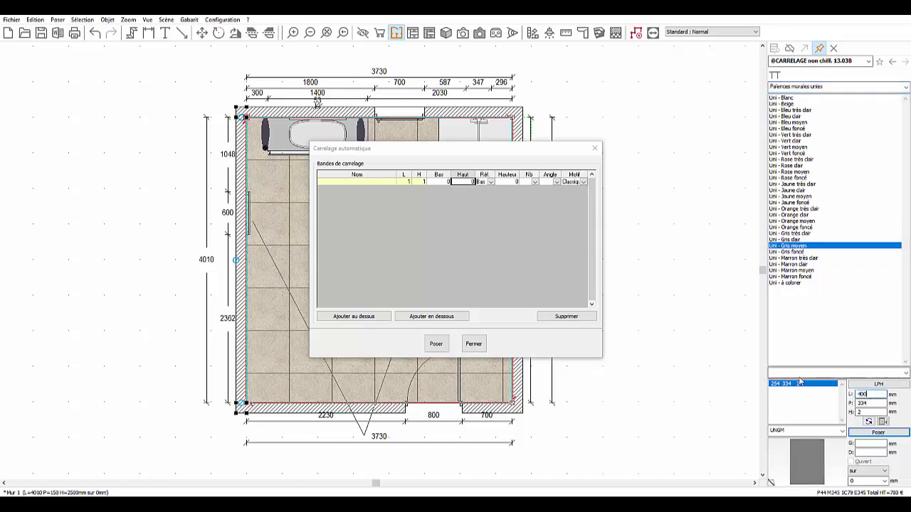
{"action": "key", "text": "Tab"}
{"action": "type", "text": "200"}
{"action": "left_click_drag", "start_coordinate": [800, 456], "coordinate": [363, 182]}
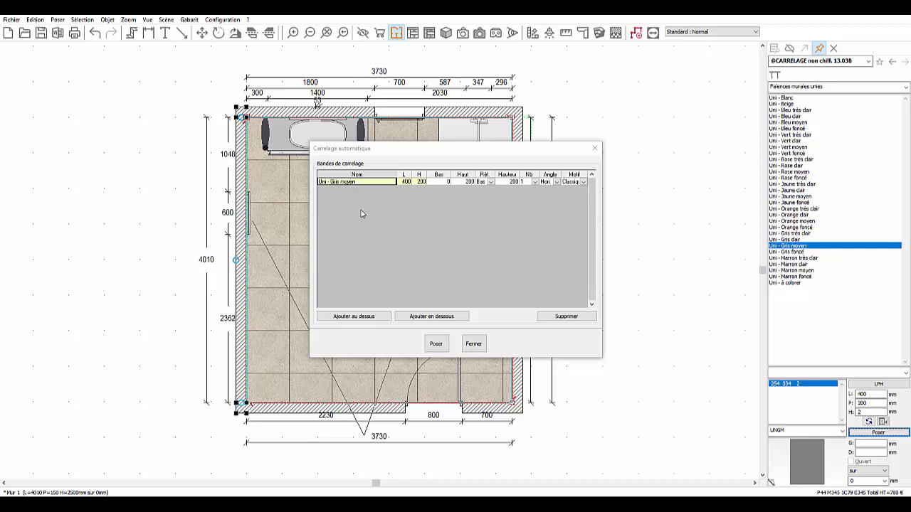
{"action": "left_click", "coordinate": [361, 182]}
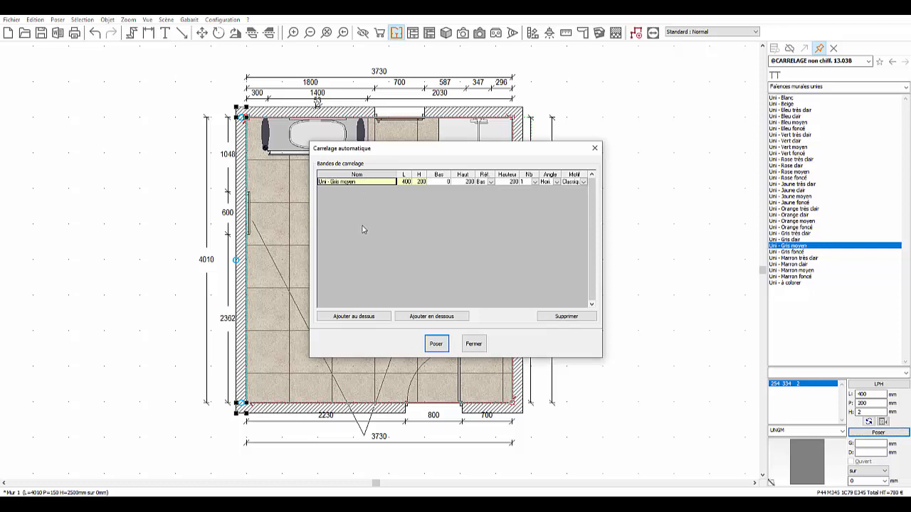
- Review the band's tile length, tile height, bottom level and top level values
{"action": "left_click", "coordinate": [404, 180]}
{"action": "left_click", "coordinate": [419, 180]}
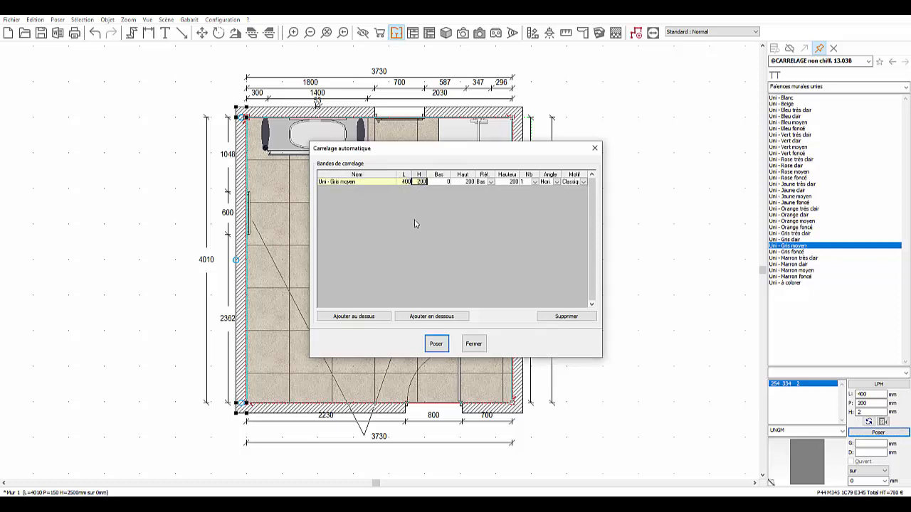
{"action": "left_click", "coordinate": [439, 182]}
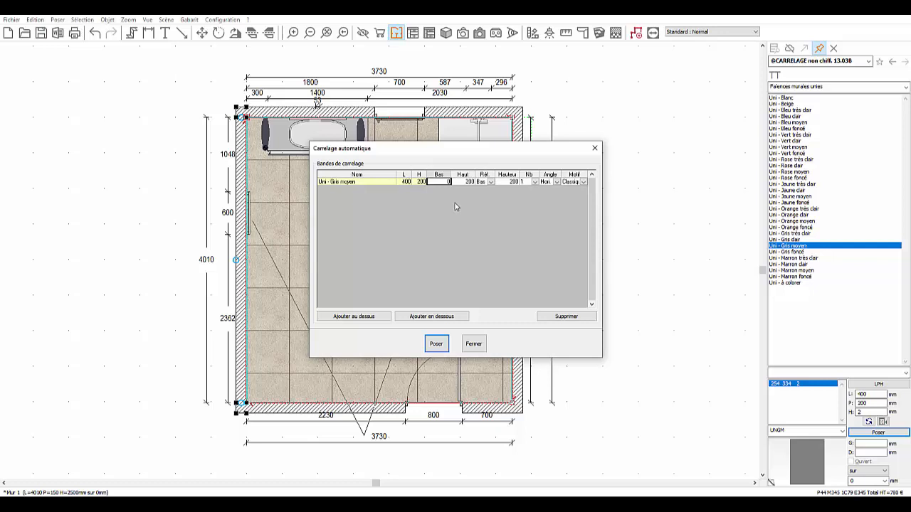
{"action": "left_click", "coordinate": [464, 181]}
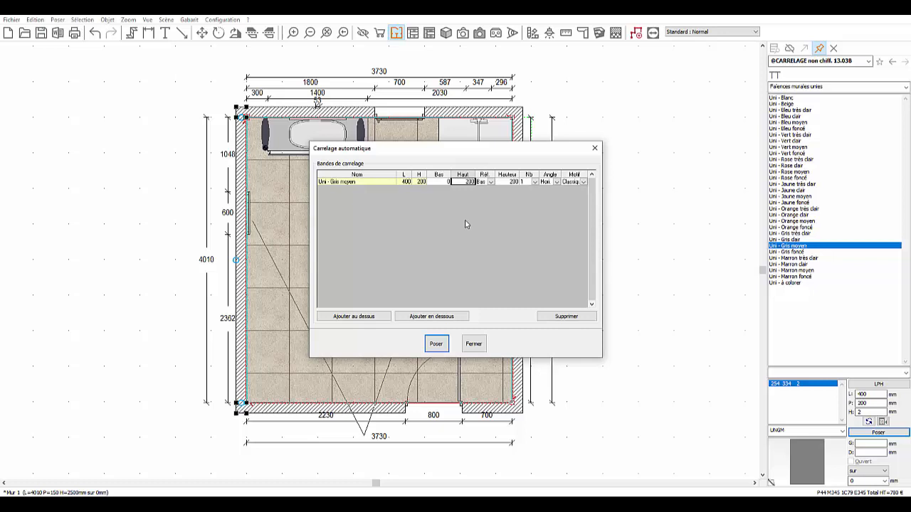
- Try the Haut height reference for the Gris moyen band and return it to Bas
{"action": "left_click", "coordinate": [491, 183]}
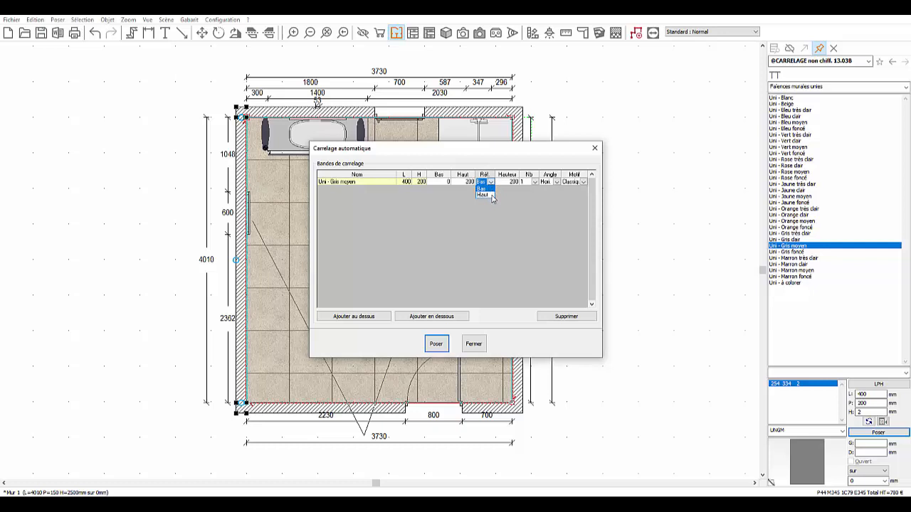
{"action": "left_click", "coordinate": [491, 194]}
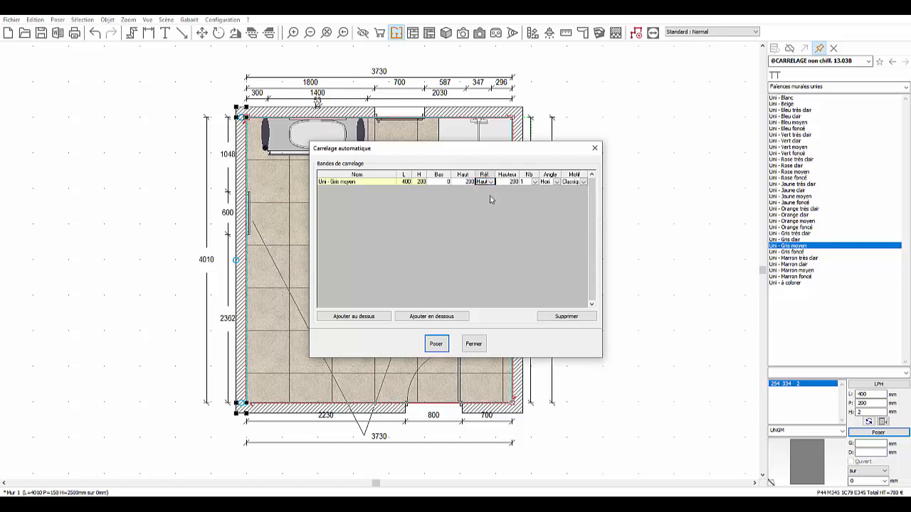
{"action": "left_click", "coordinate": [491, 183]}
{"action": "left_click", "coordinate": [486, 189]}
{"action": "left_click", "coordinate": [504, 182]}
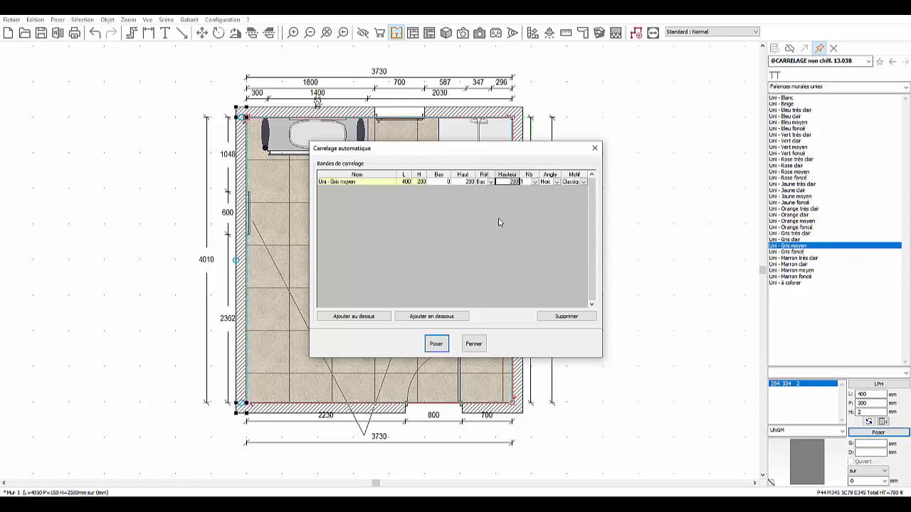
- Set the number of tile rows in the Gris moyen band to 6
{"action": "left_click", "coordinate": [534, 182]}
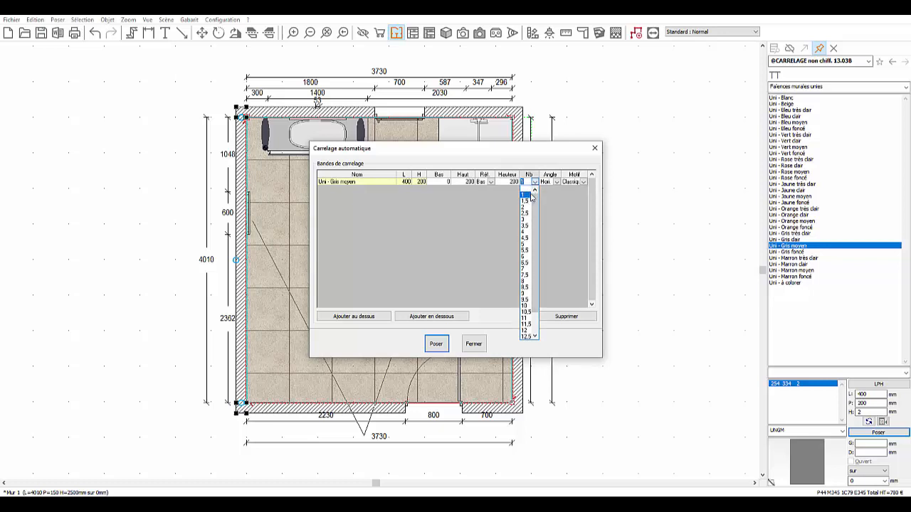
{"action": "left_click", "coordinate": [469, 185]}
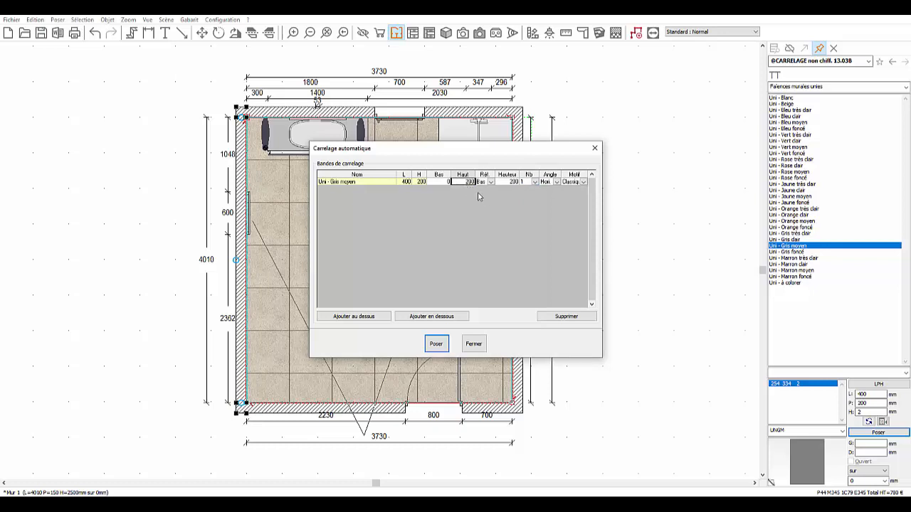
{"action": "left_click", "coordinate": [535, 183]}
{"action": "left_click", "coordinate": [536, 184]}
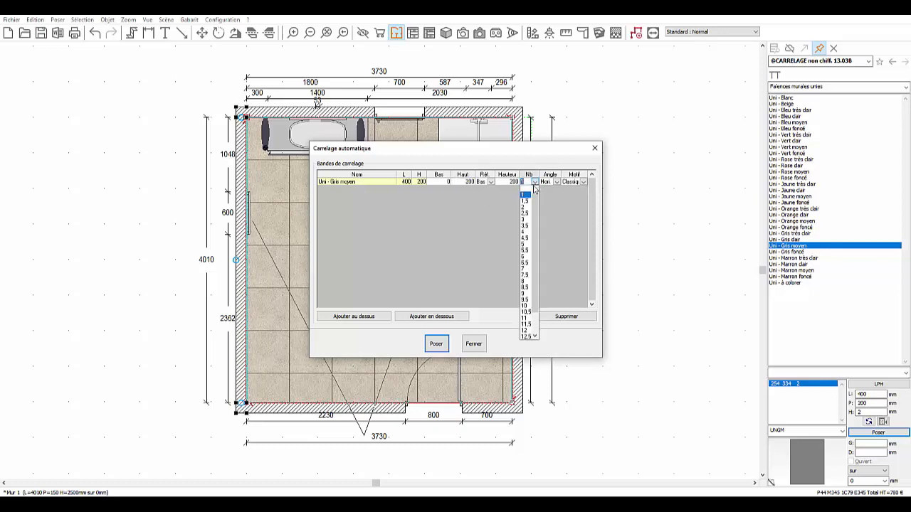
{"action": "left_click", "coordinate": [527, 259]}
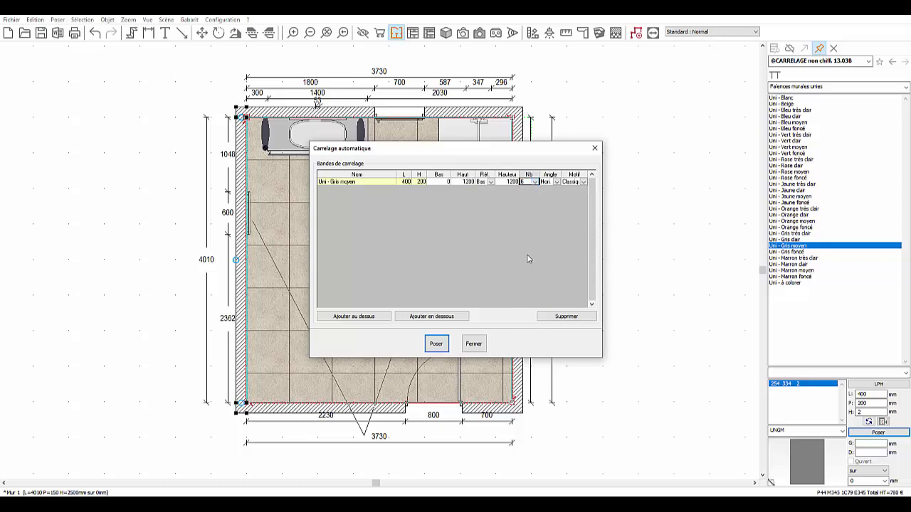
- Try the vertical and diagonal laying angles for the Gris moyen band and return it to horizontal
{"action": "left_click", "coordinate": [558, 183]}
{"action": "left_click", "coordinate": [558, 182]}
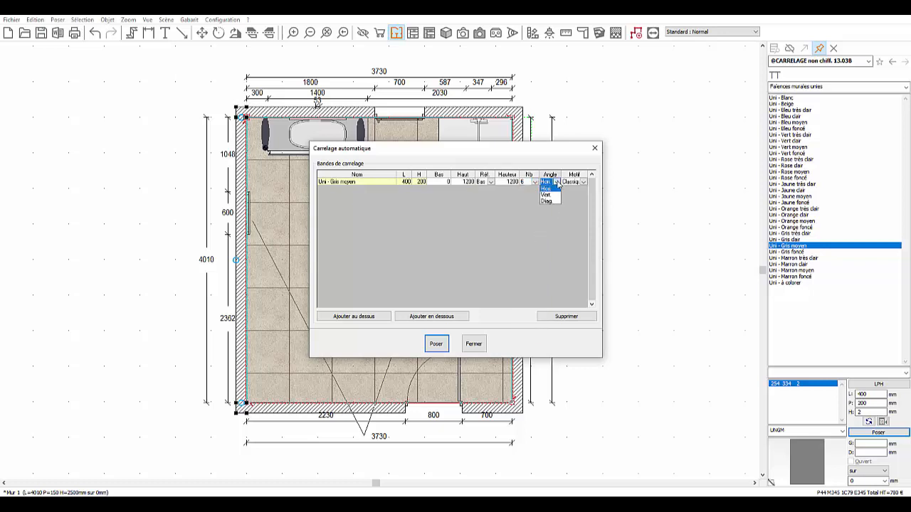
{"action": "left_click", "coordinate": [556, 195]}
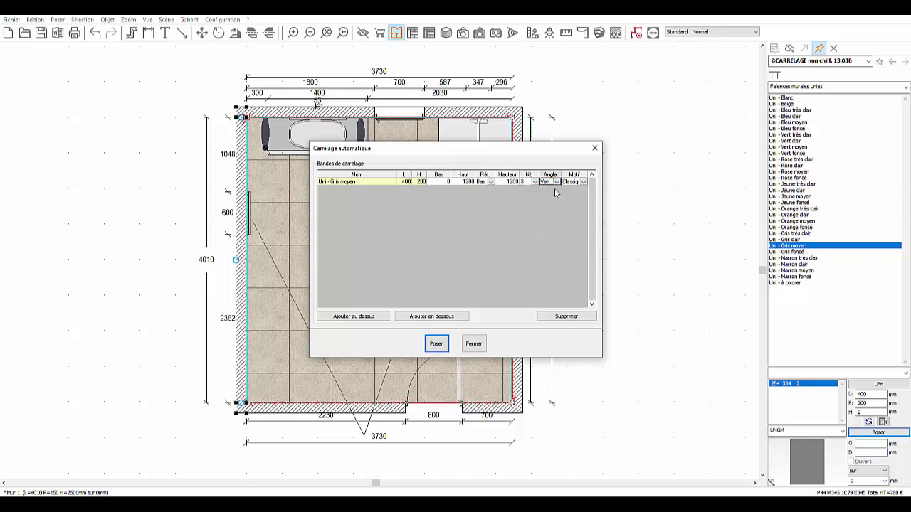
{"action": "left_click", "coordinate": [557, 183]}
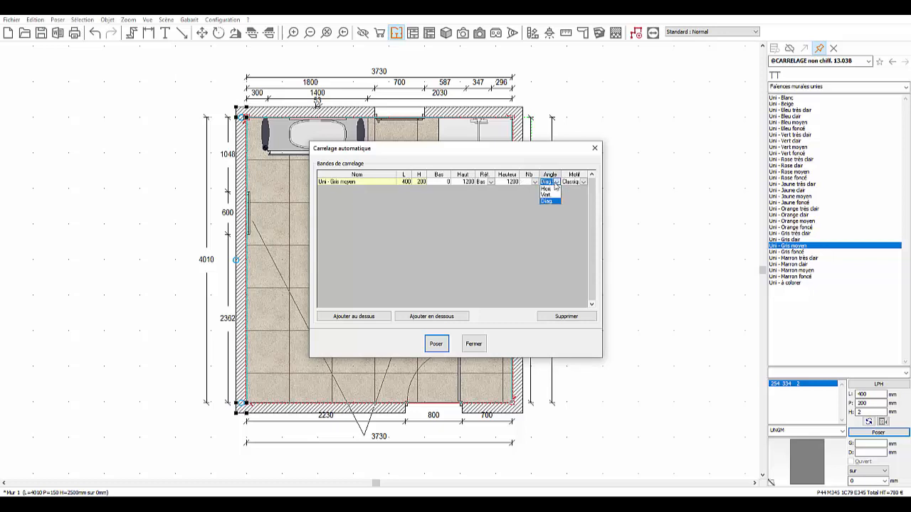
{"action": "left_click", "coordinate": [546, 188]}
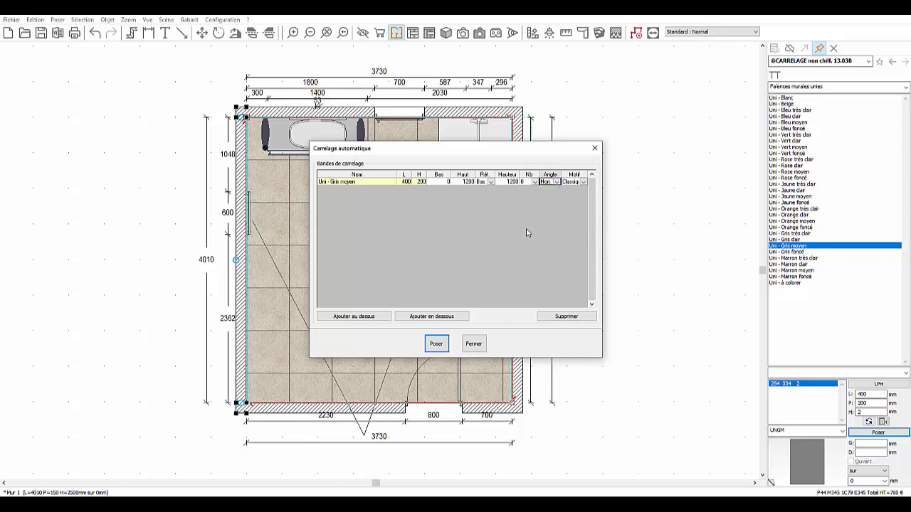
- Add a second band above the first, using the Uni - Gris clair tile at 400 × 200 mm
{"action": "left_click", "coordinate": [353, 317]}
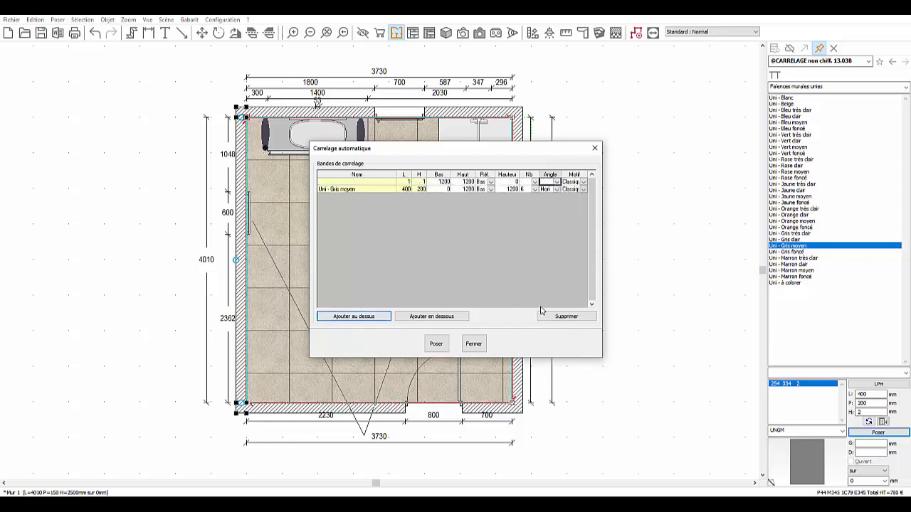
{"action": "left_click", "coordinate": [792, 240]}
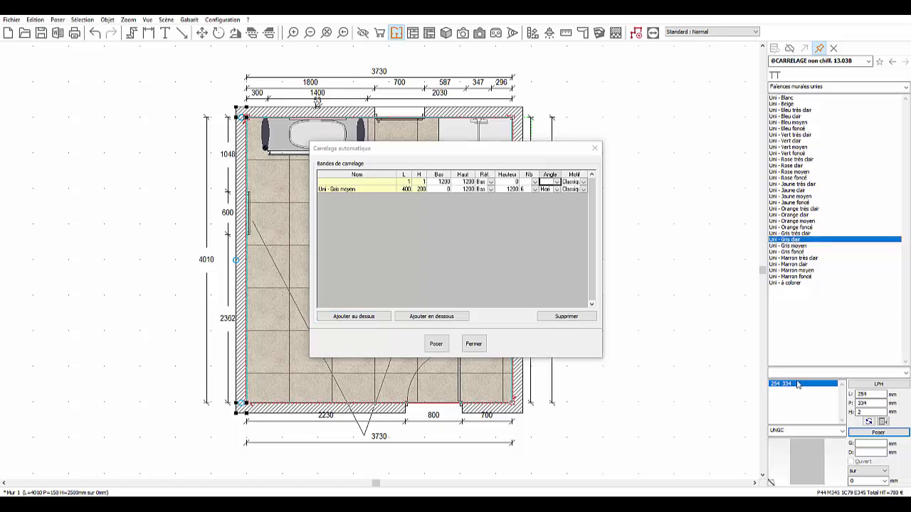
{"action": "left_click_drag", "start_coordinate": [847, 396], "coordinate": [807, 388]}
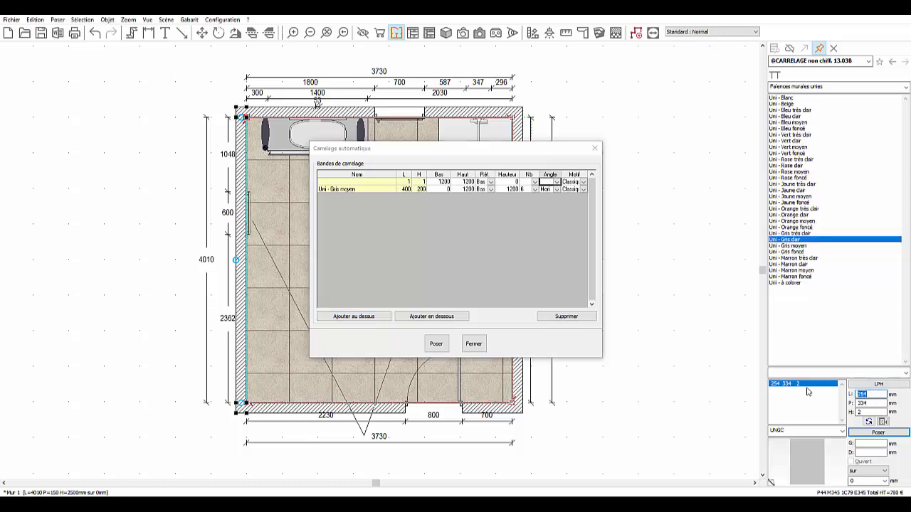
{"action": "type", "text": "400"}
{"action": "key", "text": "Tab"}
{"action": "type", "text": "2"}
{"action": "left_click", "coordinate": [355, 182]}
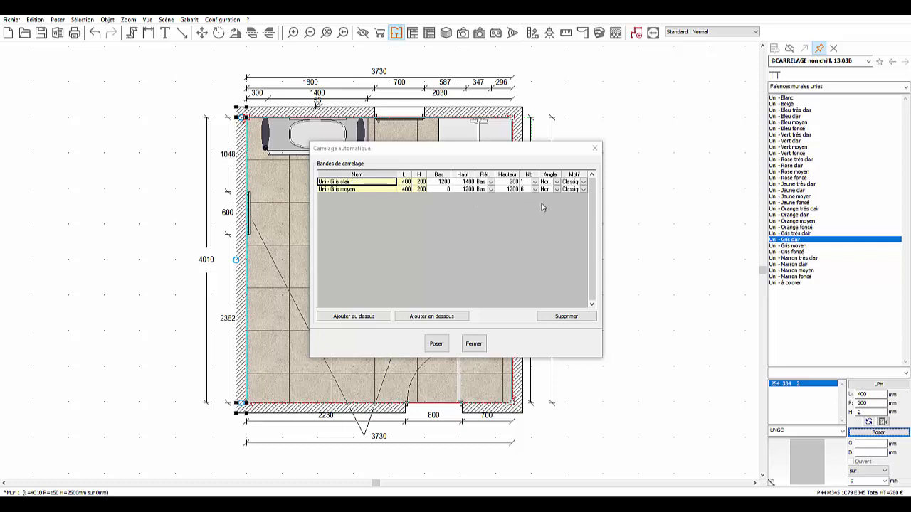
- Set the Gris clair band's laying angle to vertical and its top level to 2500 mm
{"action": "left_click", "coordinate": [560, 183]}
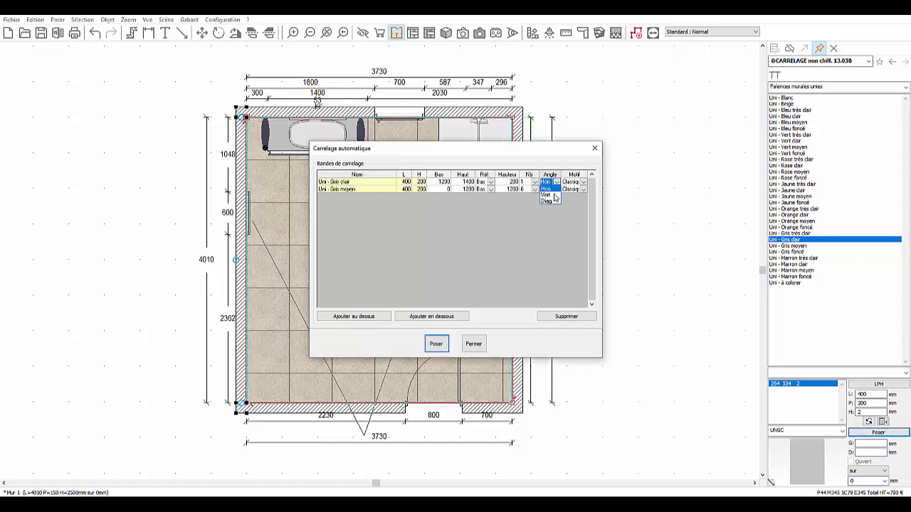
{"action": "left_click", "coordinate": [554, 195]}
{"action": "left_click", "coordinate": [463, 181]}
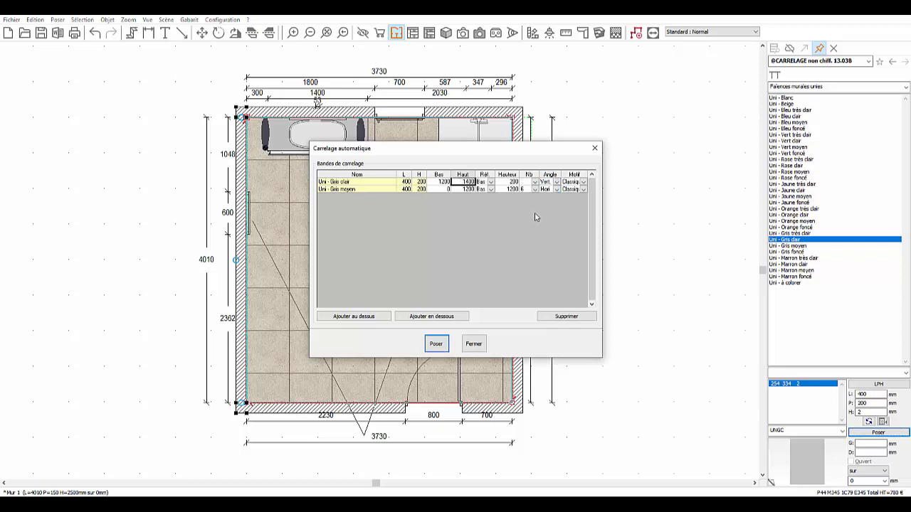
{"action": "type", "text": "3"}
{"action": "type", "text": "0"}
- Place both tile bands on the walls and inspect the bathroom in the realistic perspective view
{"action": "left_click", "coordinate": [437, 345]}
{"action": "left_click", "coordinate": [463, 33]}
{"action": "scroll", "coordinate": [417, 241], "scroll_direction": "up", "scroll_amount": 2}
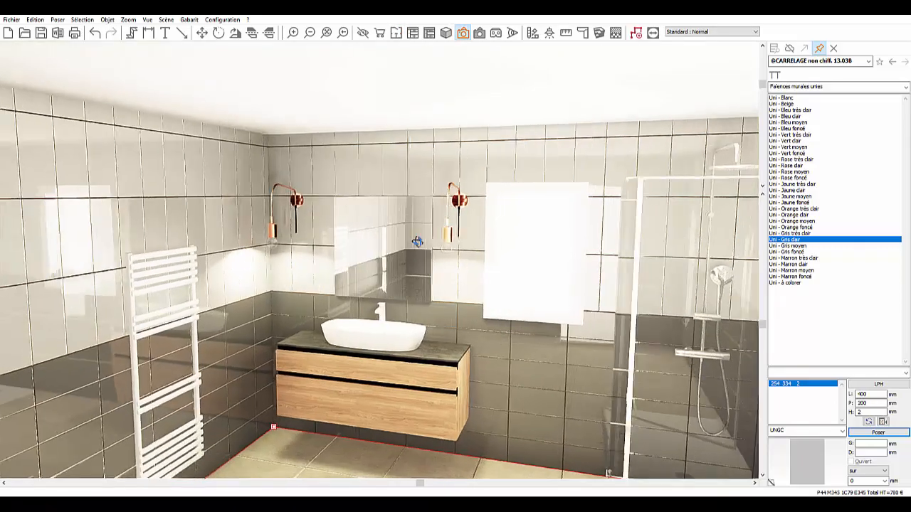
{"action": "left_click_drag", "start_coordinate": [417, 242], "coordinate": [214, 234]}
{"action": "left_click_drag", "start_coordinate": [349, 229], "coordinate": [591, 206]}
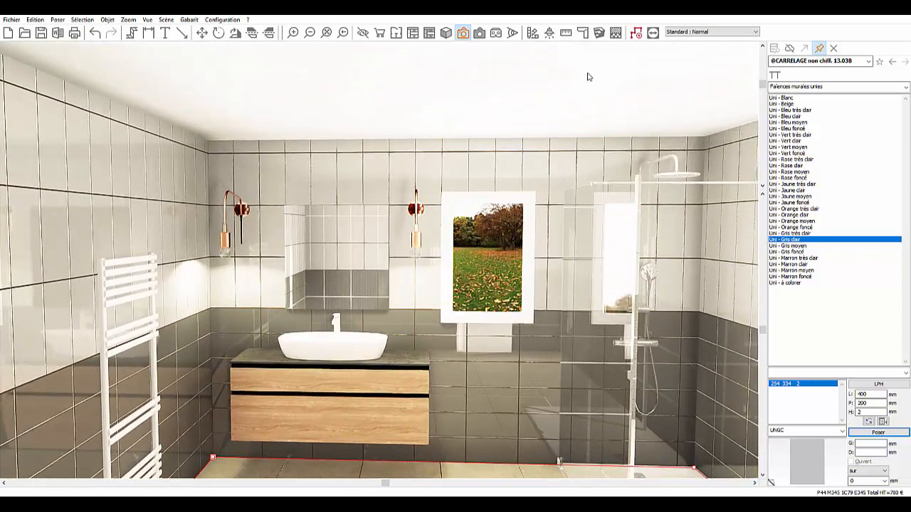
- Reopen the automatic tiling settings for the placed wall tiles
{"action": "left_click", "coordinate": [617, 33]}
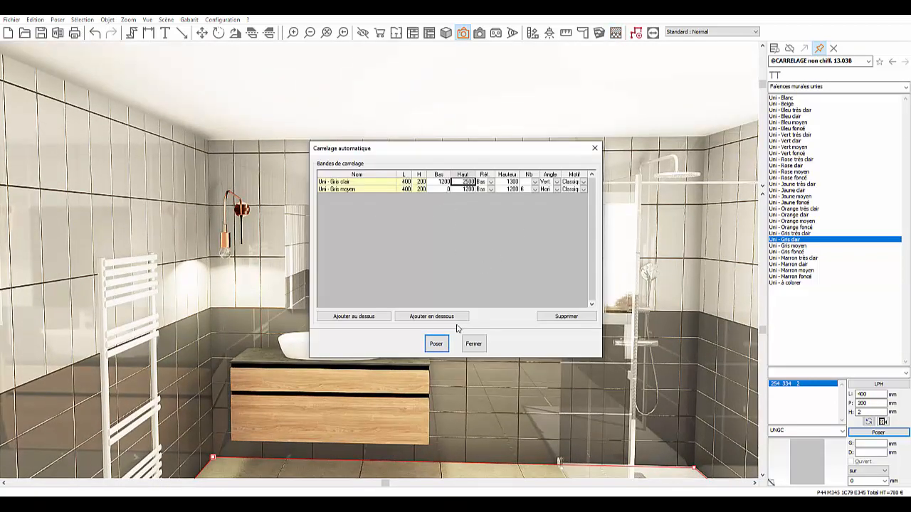